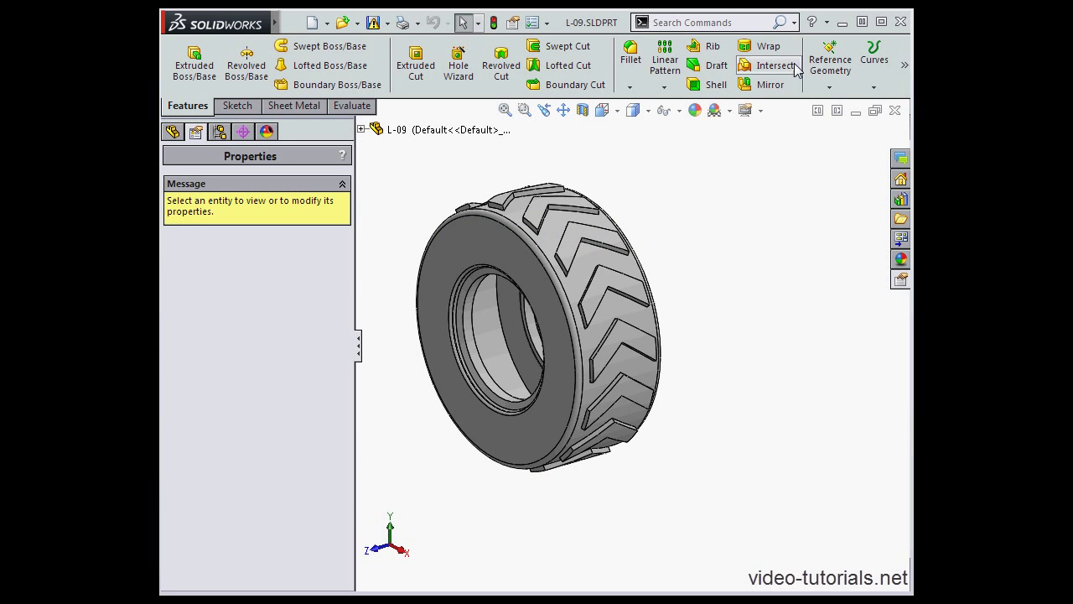
# Step: Search Files and Models for 'text', then bring the search-type choices back up
pyautogui.click(794, 22)
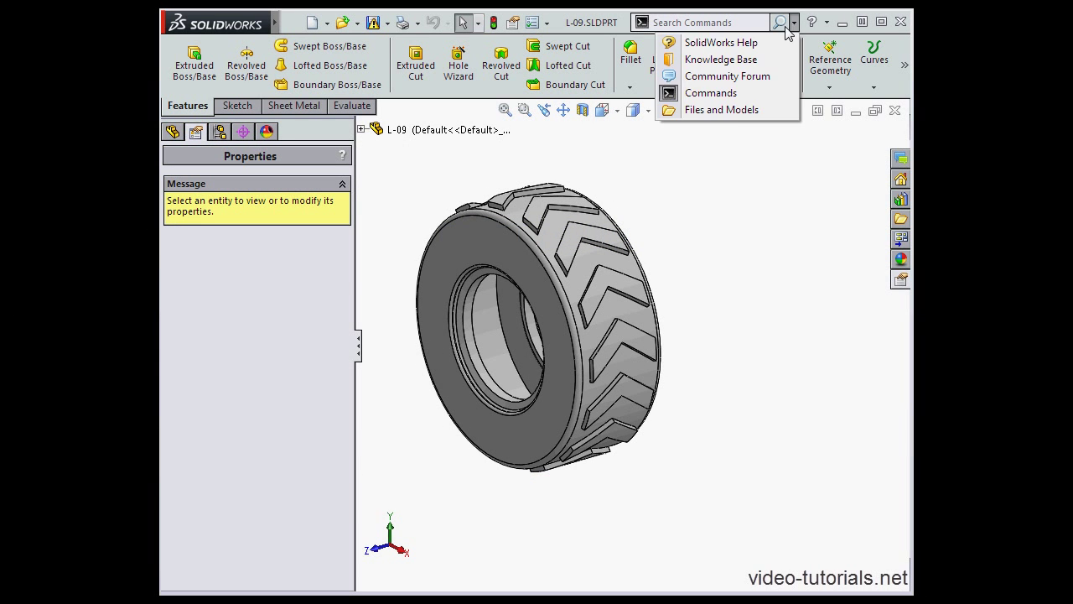
pyautogui.click(723, 110)
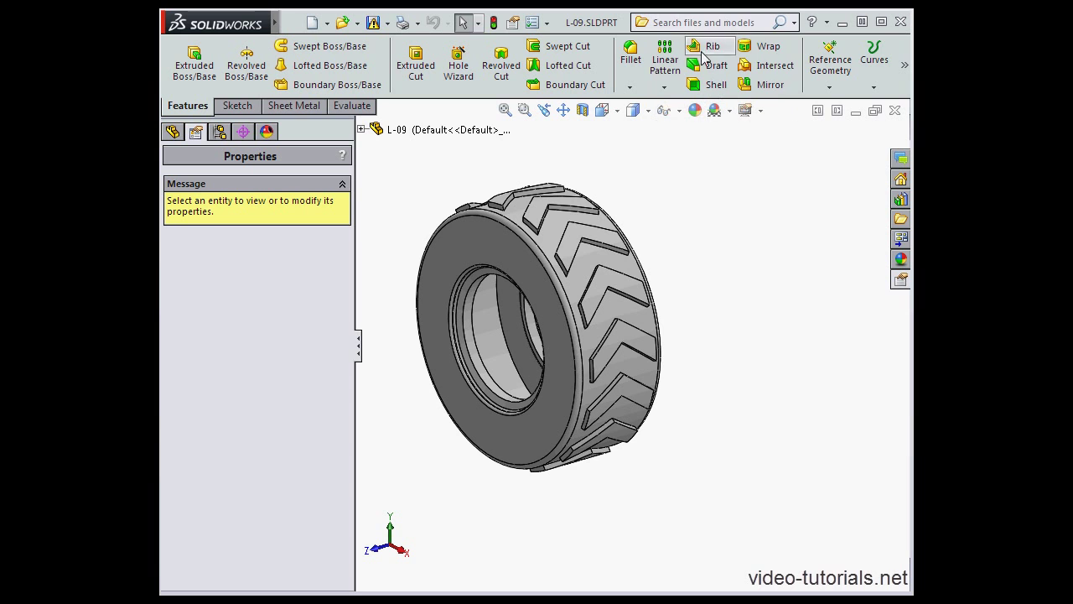
pyautogui.click(705, 25)
pyautogui.write('text')
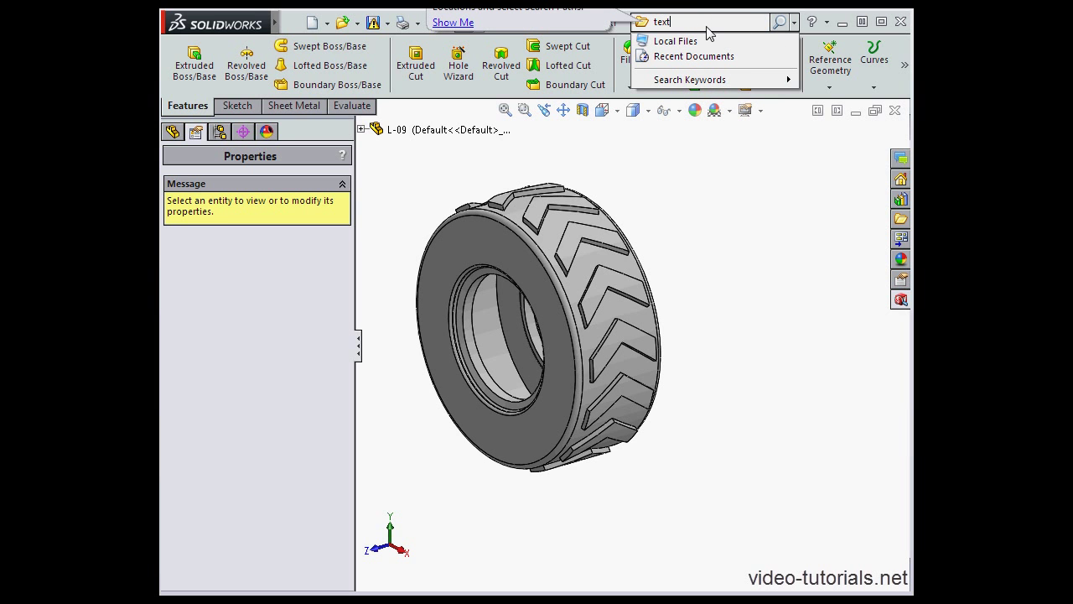
pyautogui.click(780, 23)
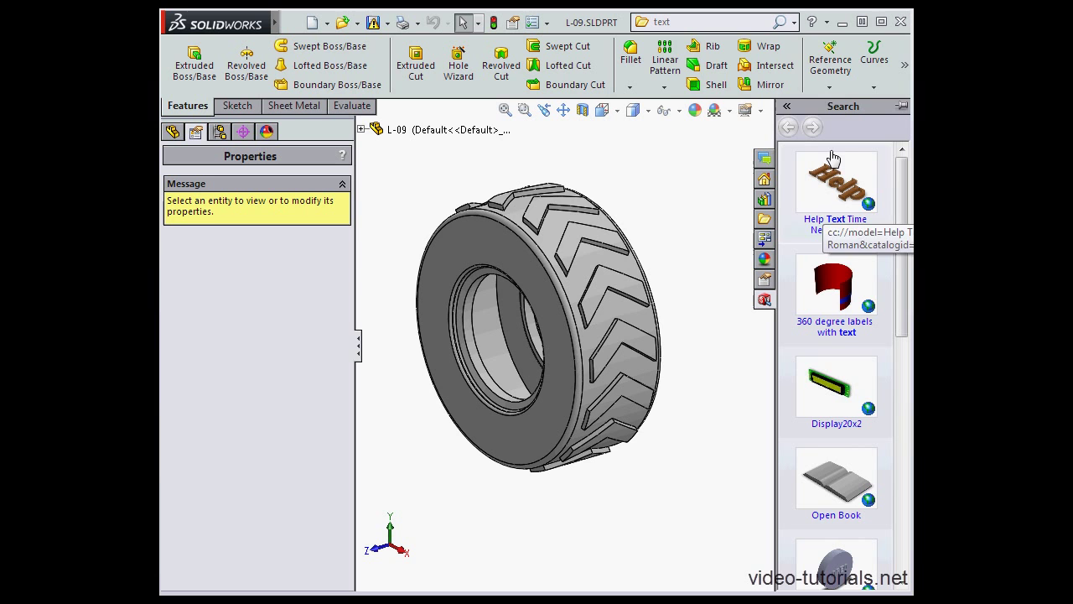
pyautogui.click(795, 24)
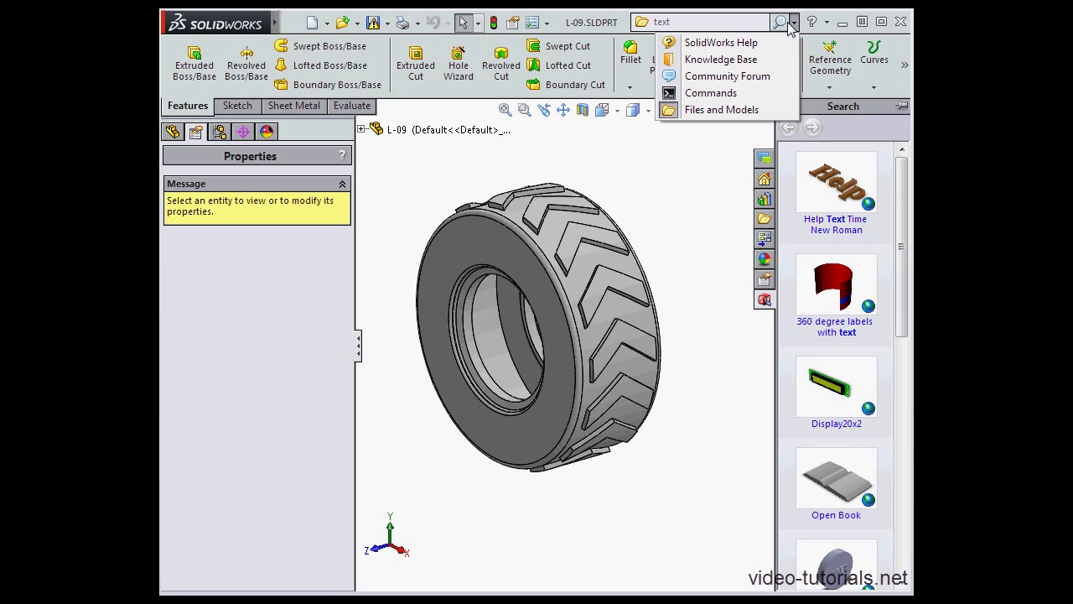
# Step: Search Commands for 'Bos' and show where Extruded Boss/Base is located
pyautogui.click(708, 93)
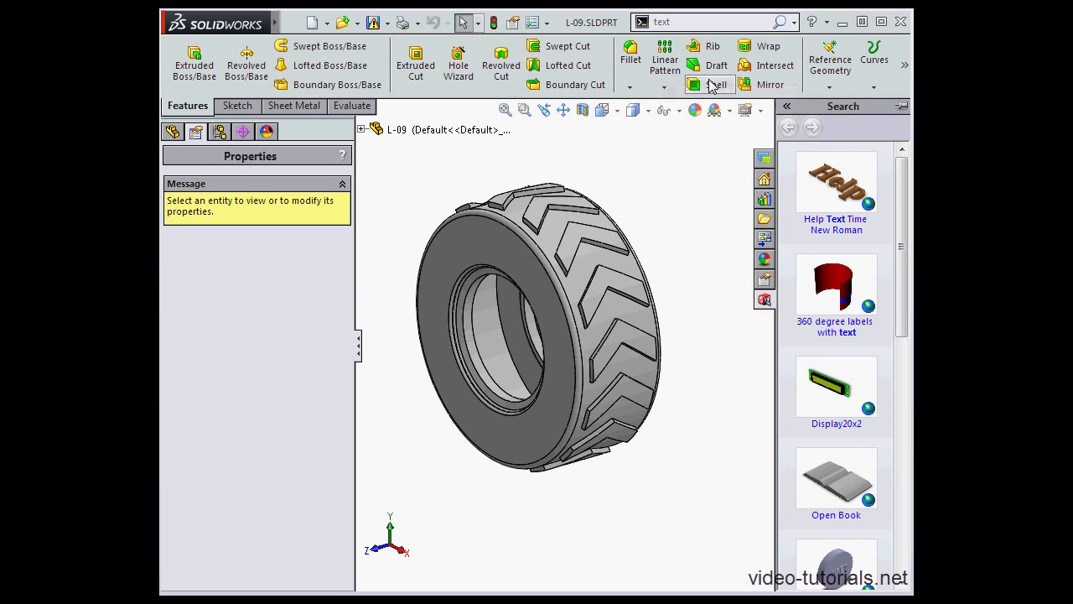
pyautogui.doubleClick(684, 25)
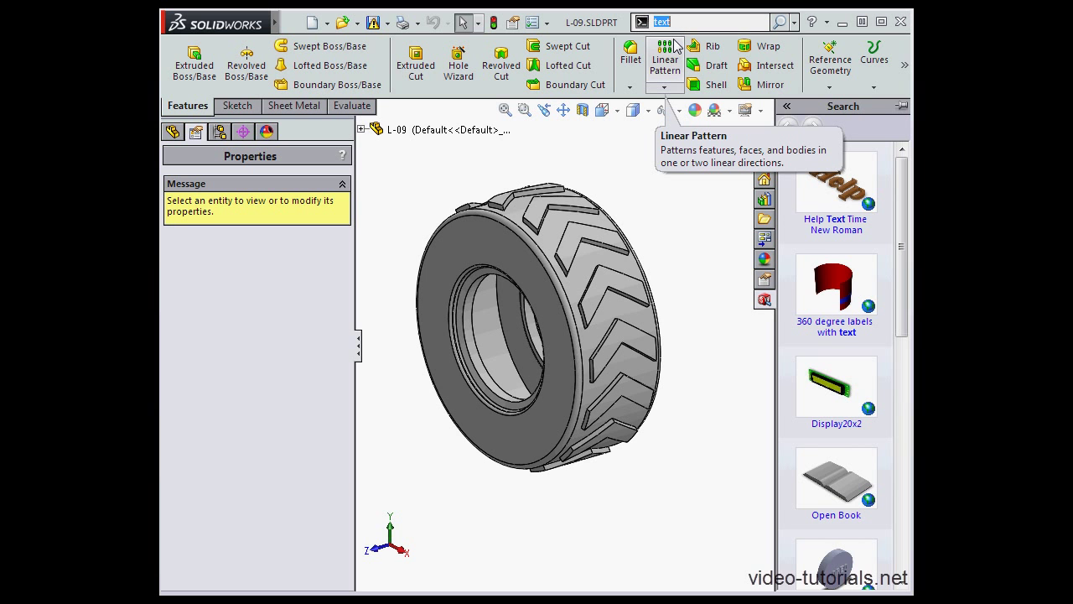
pyautogui.write('Bos')
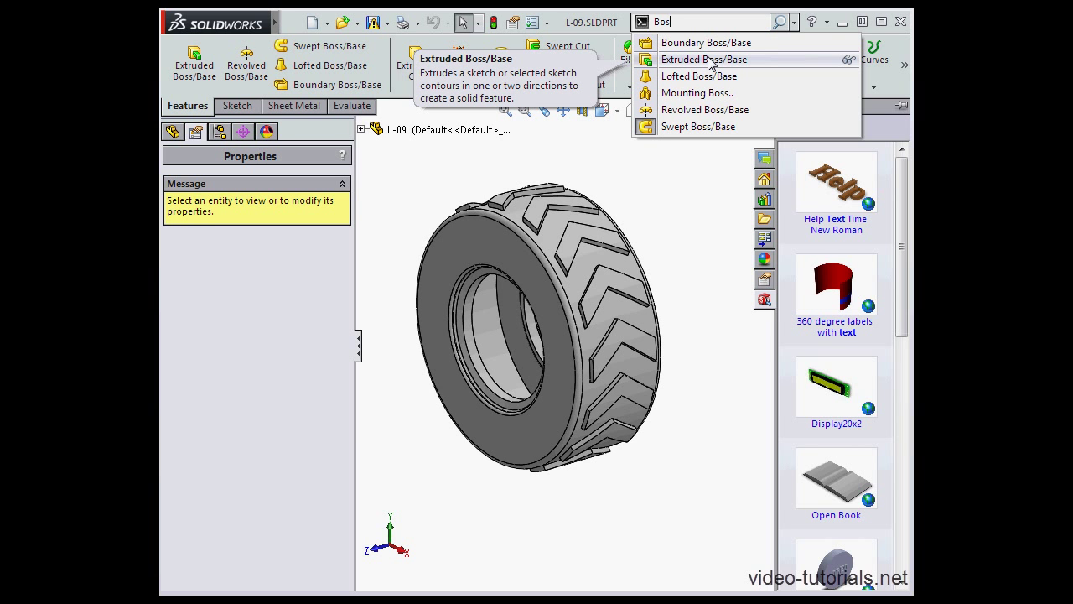
pyautogui.click(849, 61)
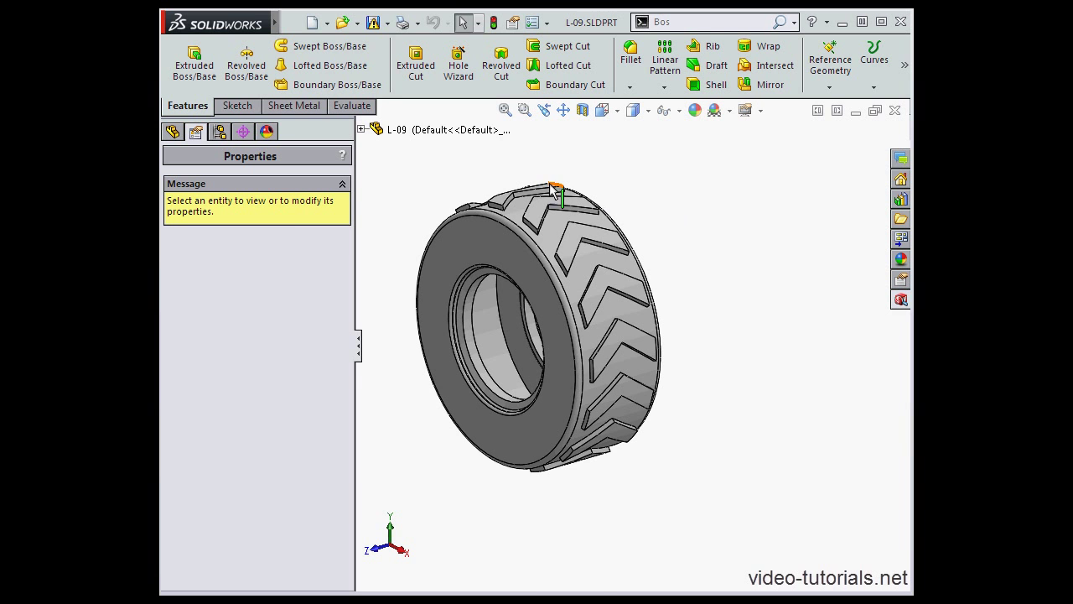
# Step: Reveal the File-to-Help menu bar, browsing the Help and View menus without choosing anything
pyautogui.moveTo(277, 28)
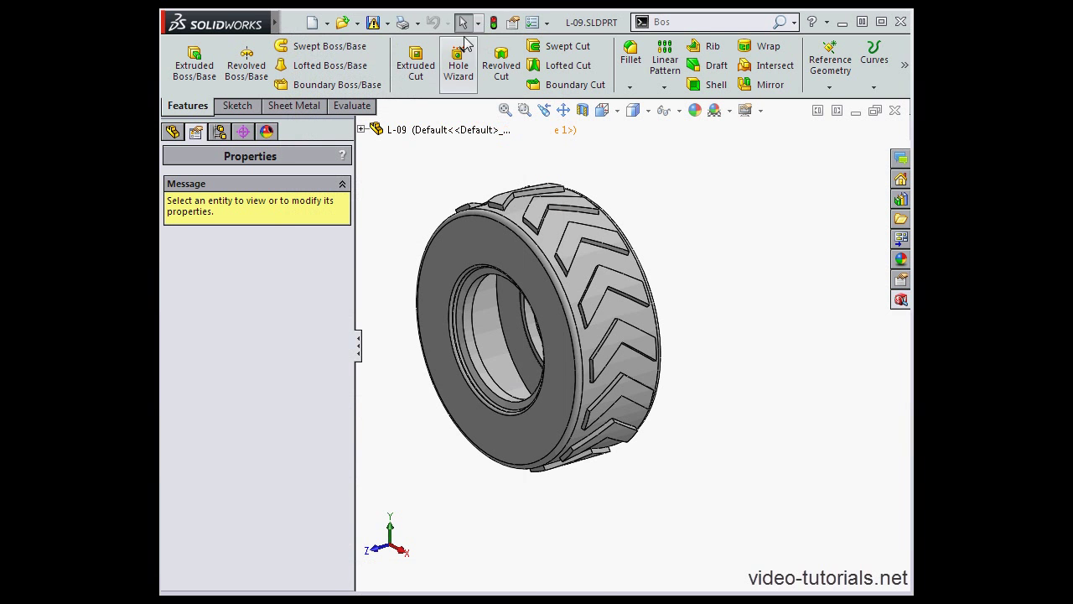
pyautogui.click(513, 23)
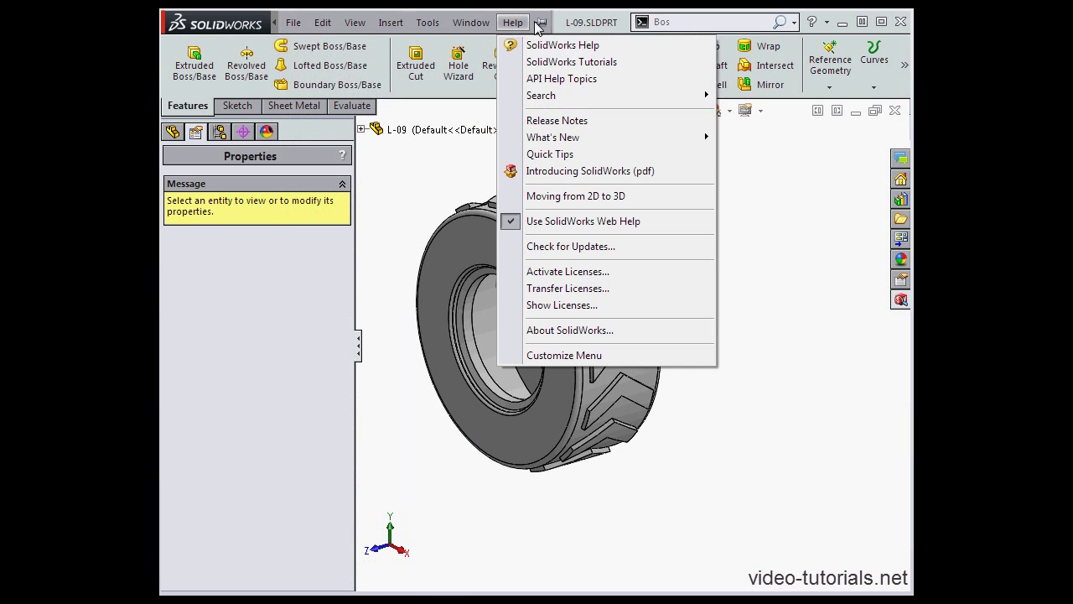
pyautogui.click(513, 23)
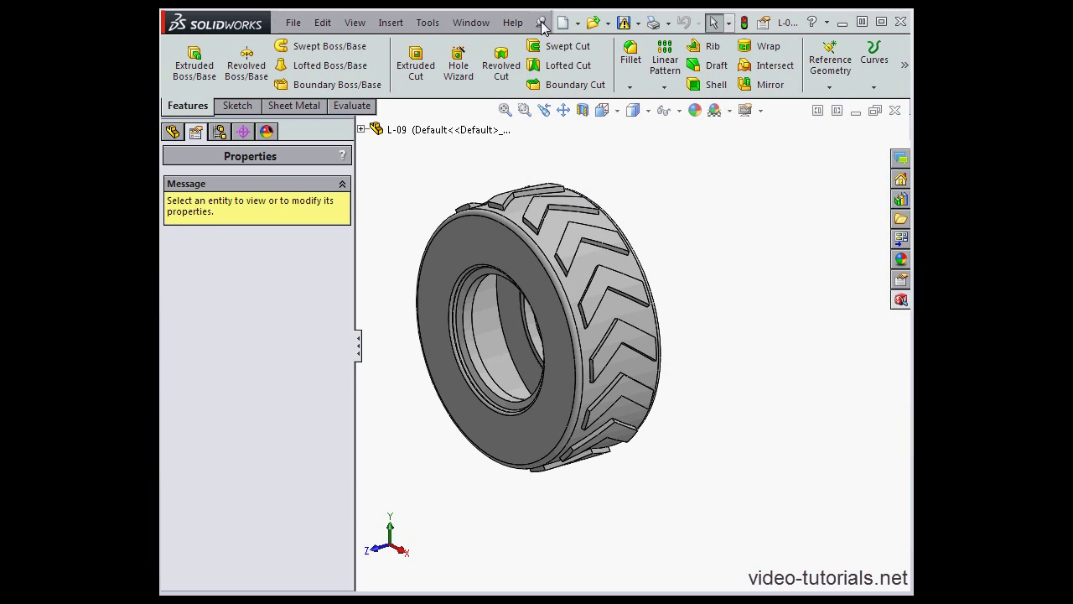
pyautogui.click(356, 22)
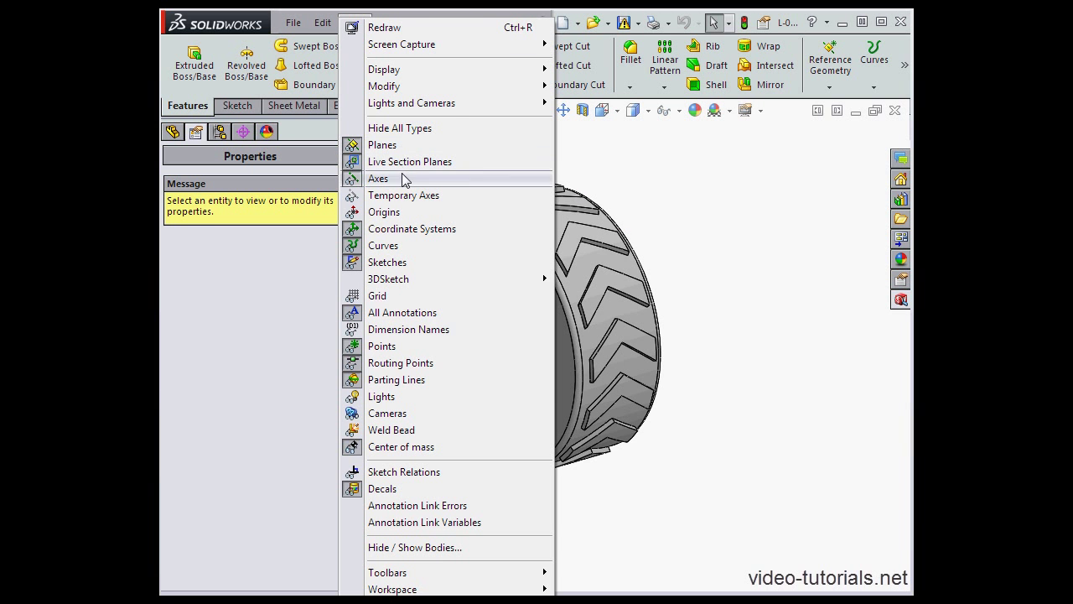
pyautogui.press('Escape')
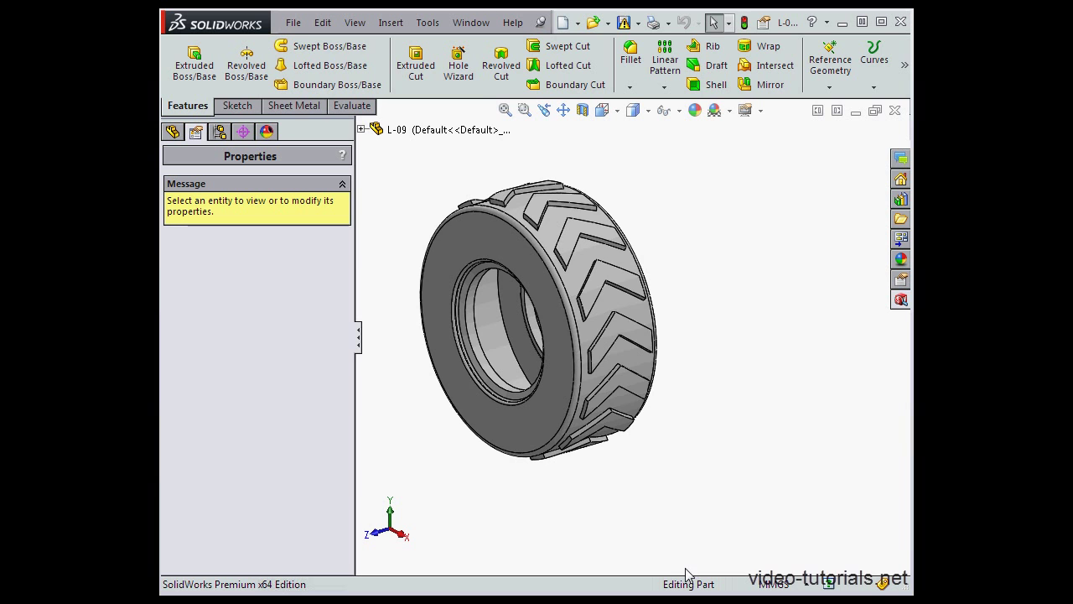
# Step: Switch to Part1, start Sketch1 on the Top Plane, and confirm MMGS millimetre units
pyautogui.click(471, 21)
pyautogui.click(490, 196)
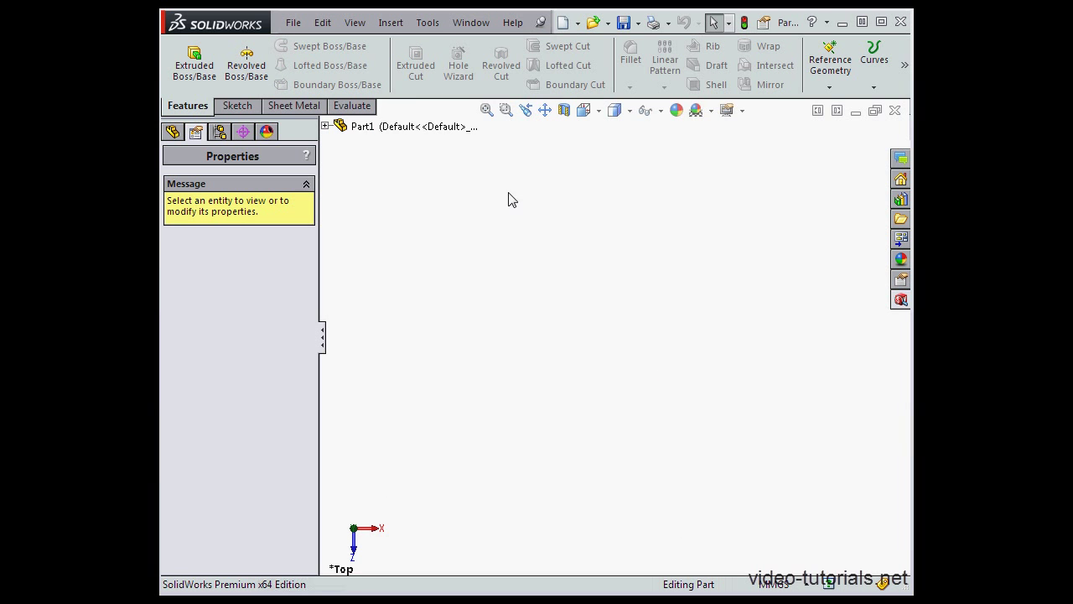
pyautogui.click(171, 132)
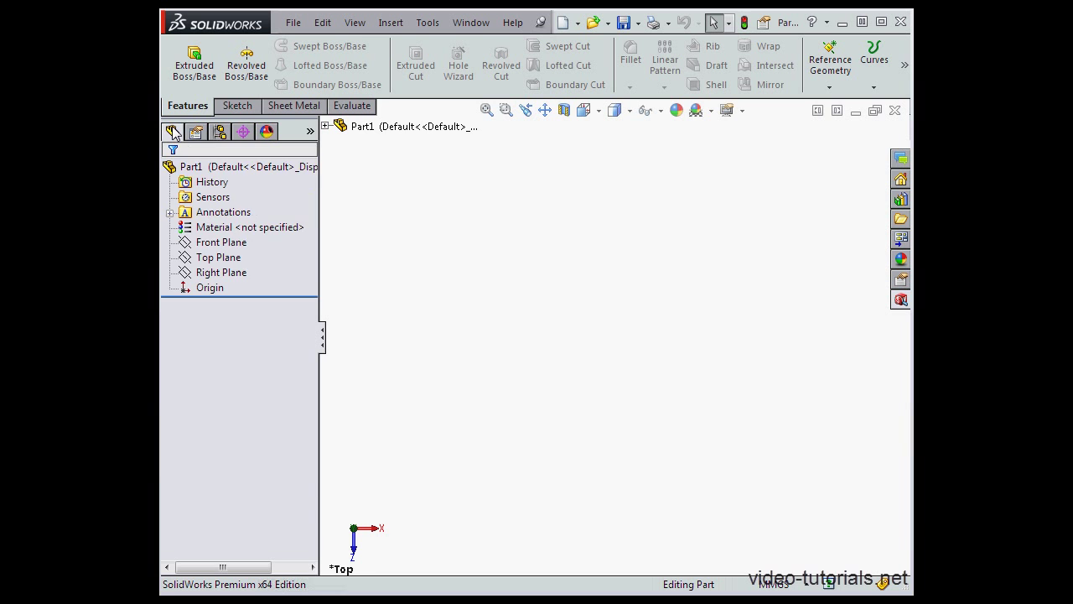
pyautogui.click(220, 257)
pyautogui.rightClick(231, 260)
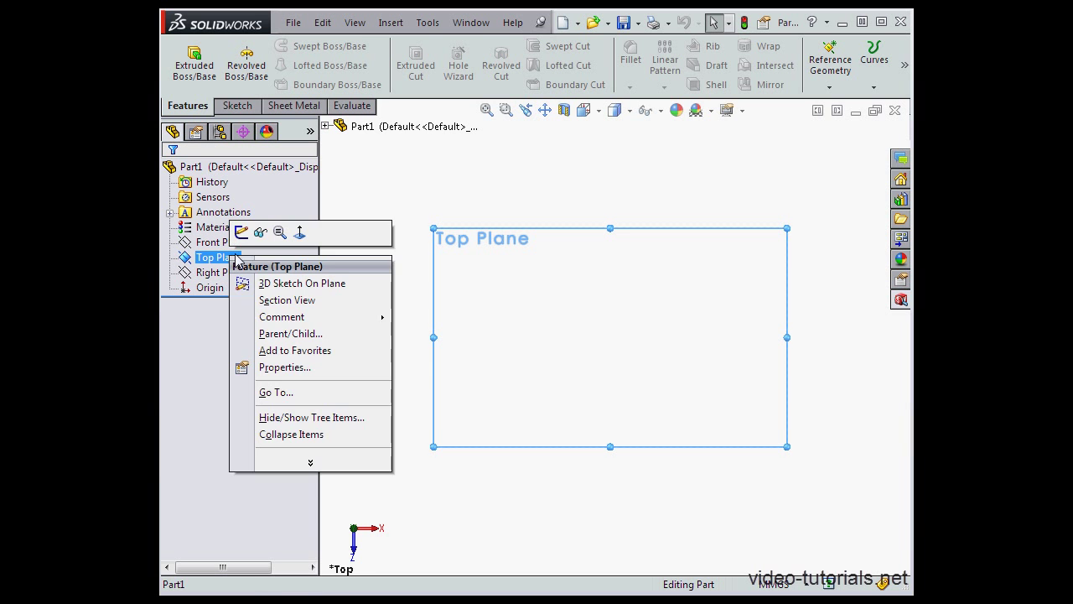
pyautogui.click(243, 231)
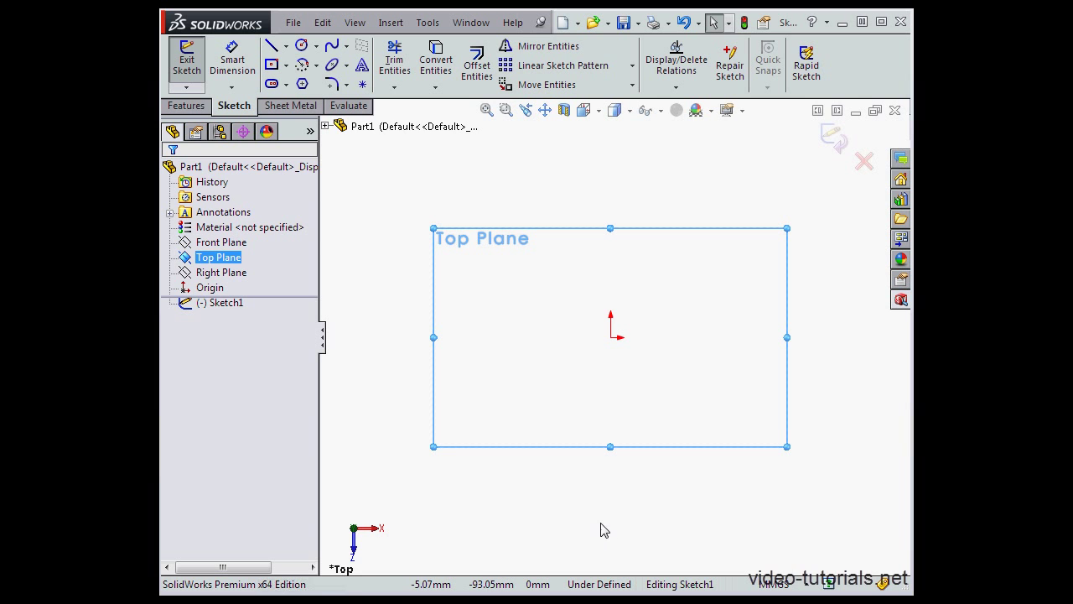
pyautogui.click(811, 587)
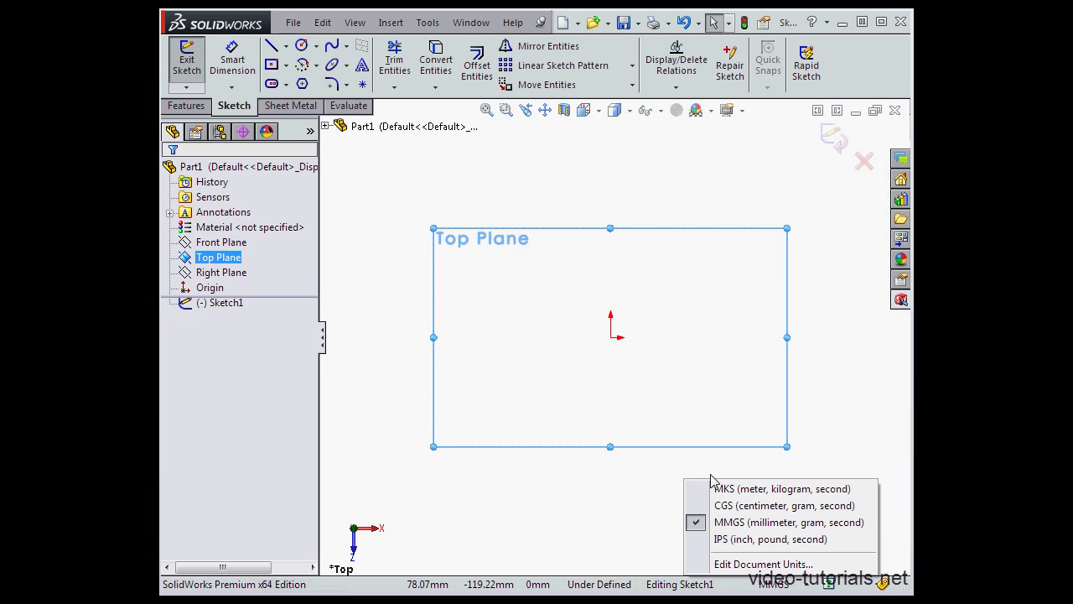
# Step: Draw a corner rectangle with its first corner on the origin
pyautogui.click(286, 65)
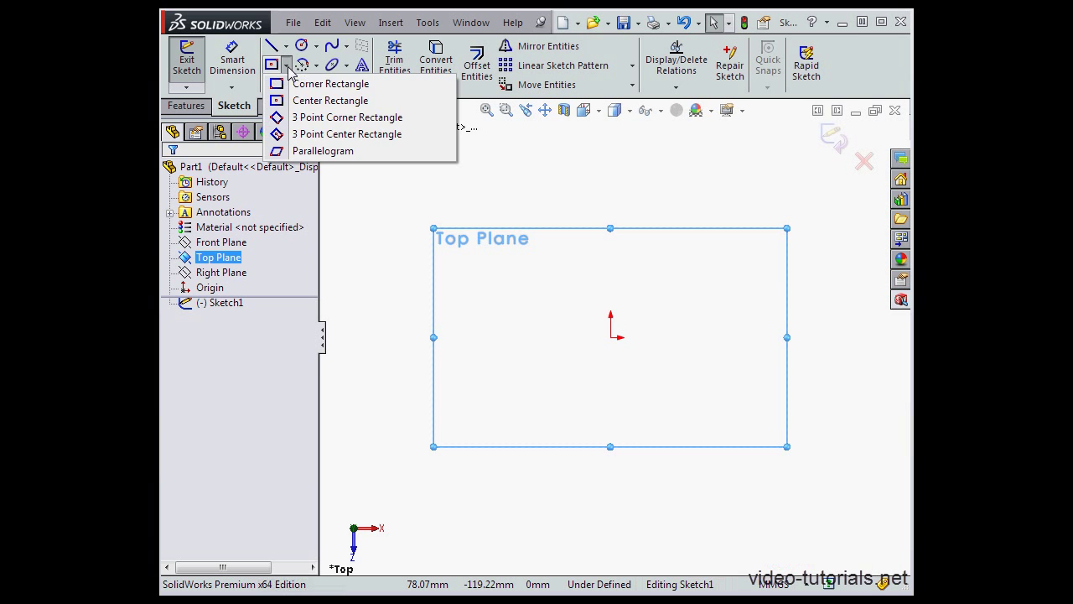
pyautogui.click(327, 84)
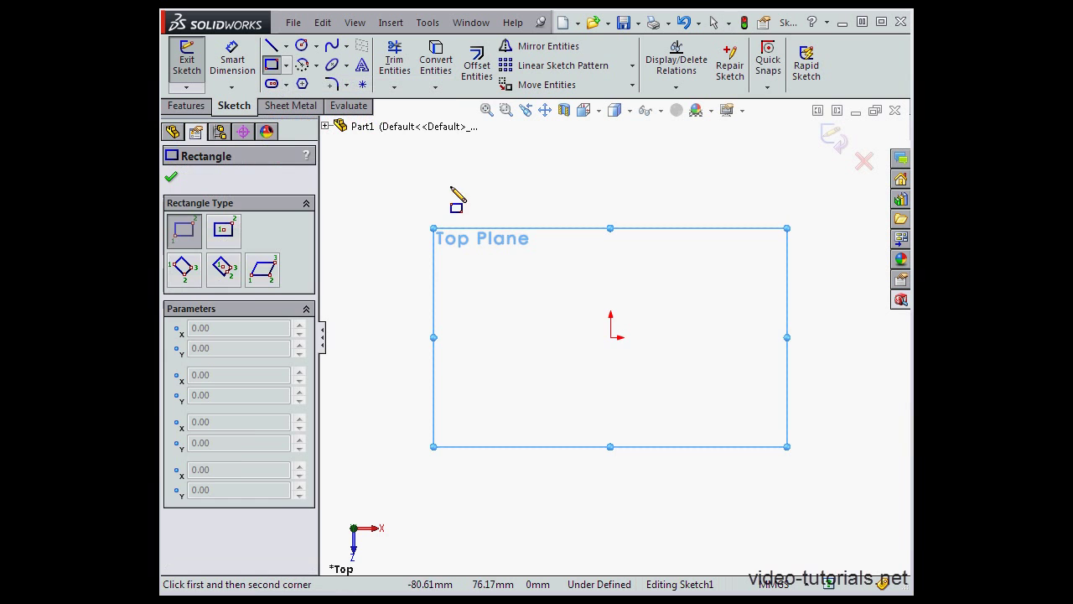
pyautogui.click(611, 338)
pyautogui.click(719, 247)
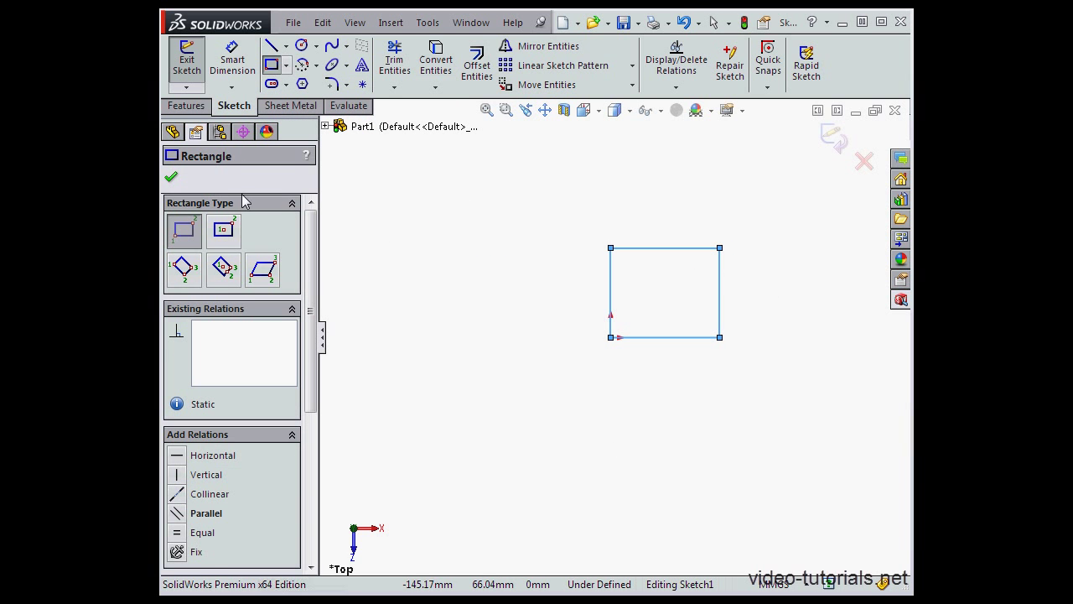
# Step: Make the rectangle's bottom and right edges equal so it becomes a square
pyautogui.click(171, 178)
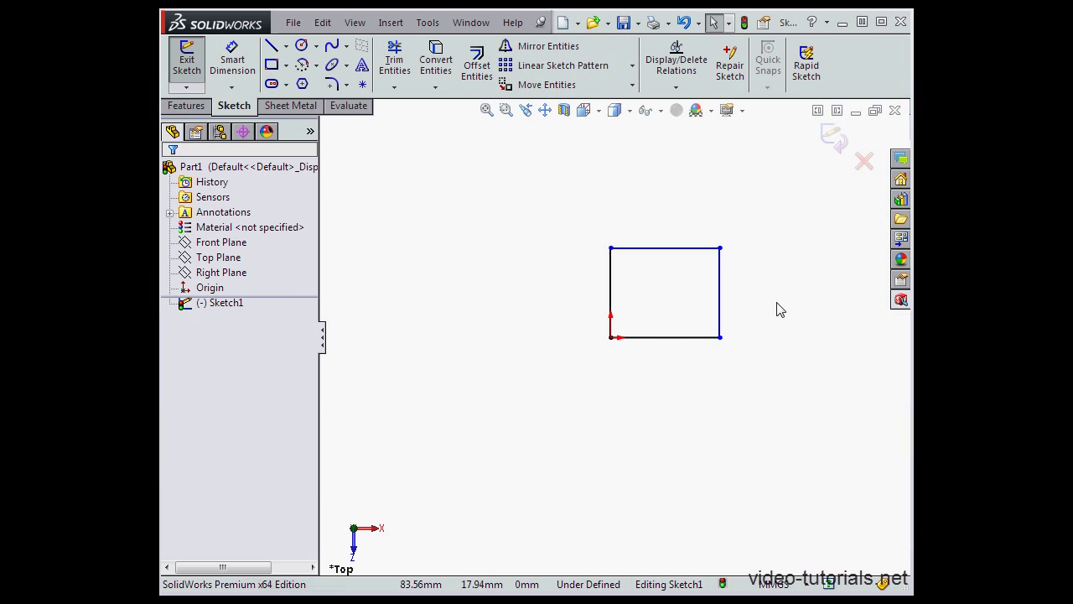
pyautogui.moveTo(776, 301); pyautogui.dragTo(682, 354)
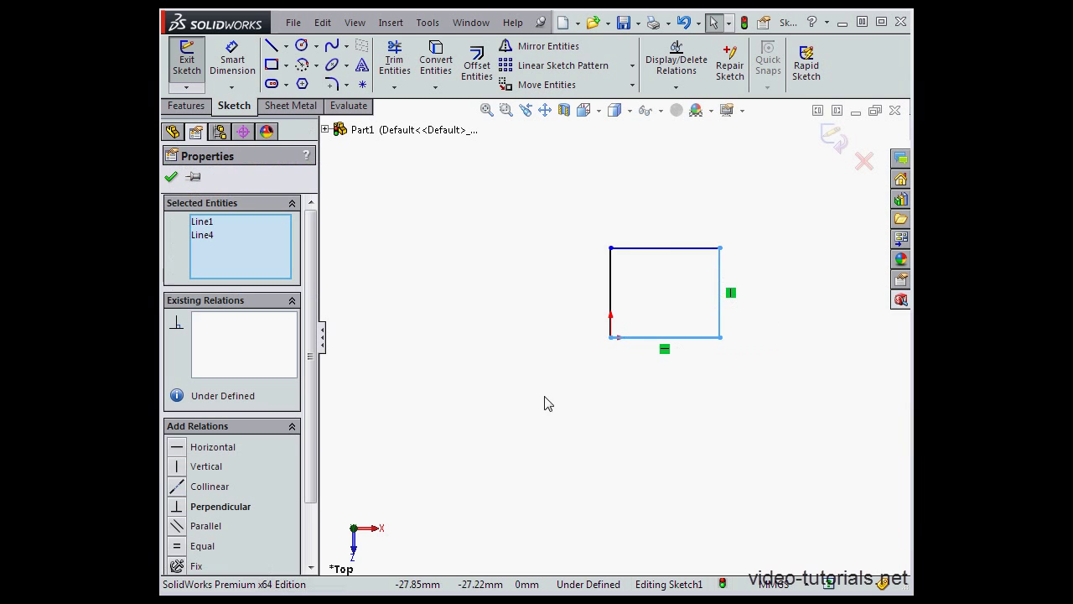
pyautogui.click(178, 546)
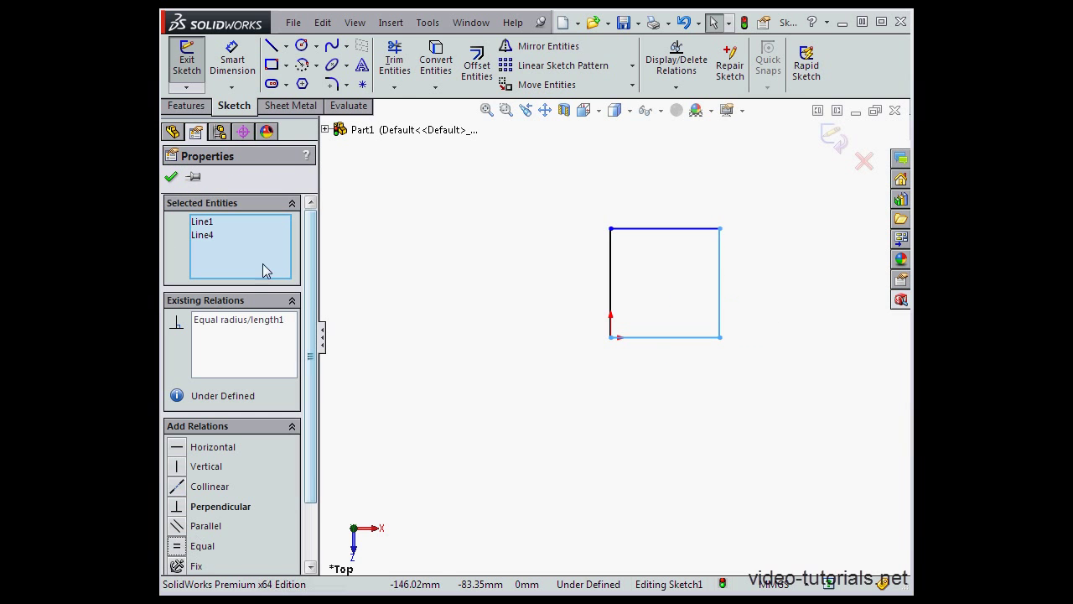
# Step: Add a Smart Dimension D1 of 54.86 mm to the square's right edge
pyautogui.click(171, 177)
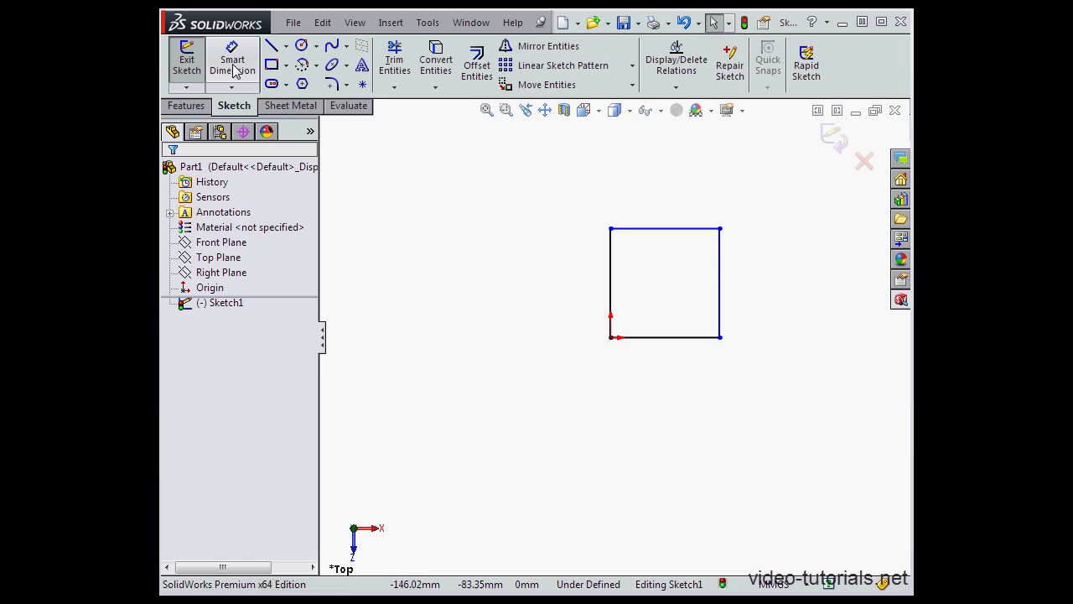
pyautogui.click(233, 61)
pyautogui.click(723, 282)
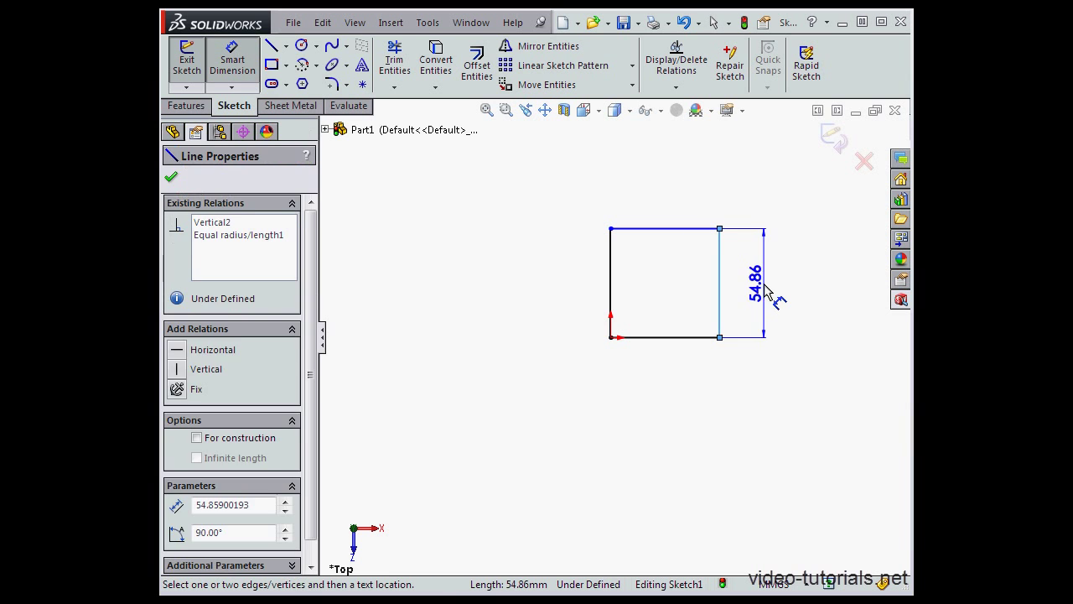
pyautogui.click(776, 300)
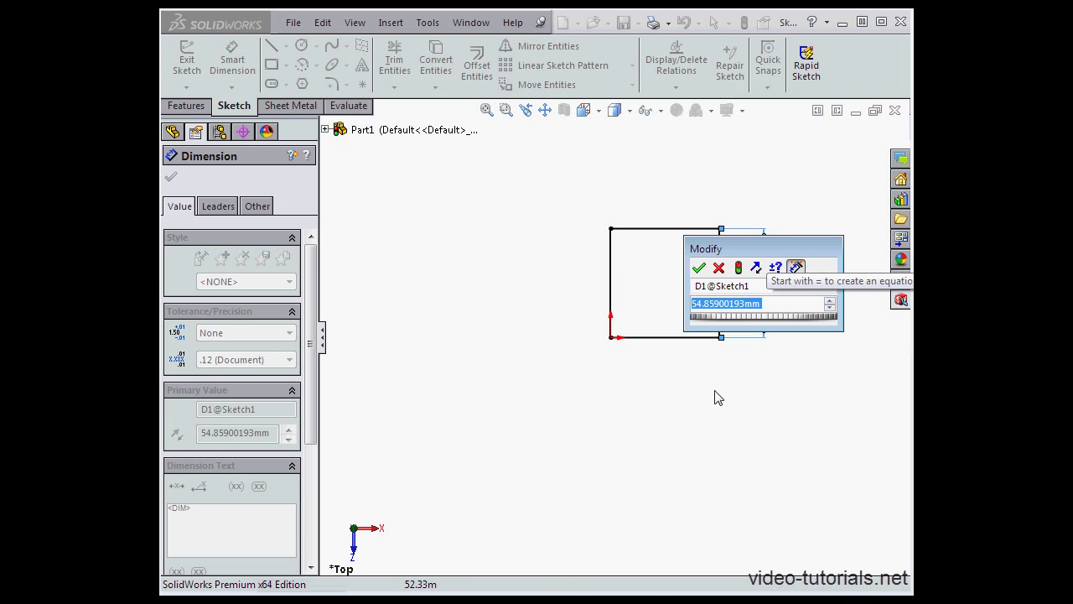
# Step: Rename dimension D1 to MyDim and move the Modify dialog off the sketch
pyautogui.click(765, 285)
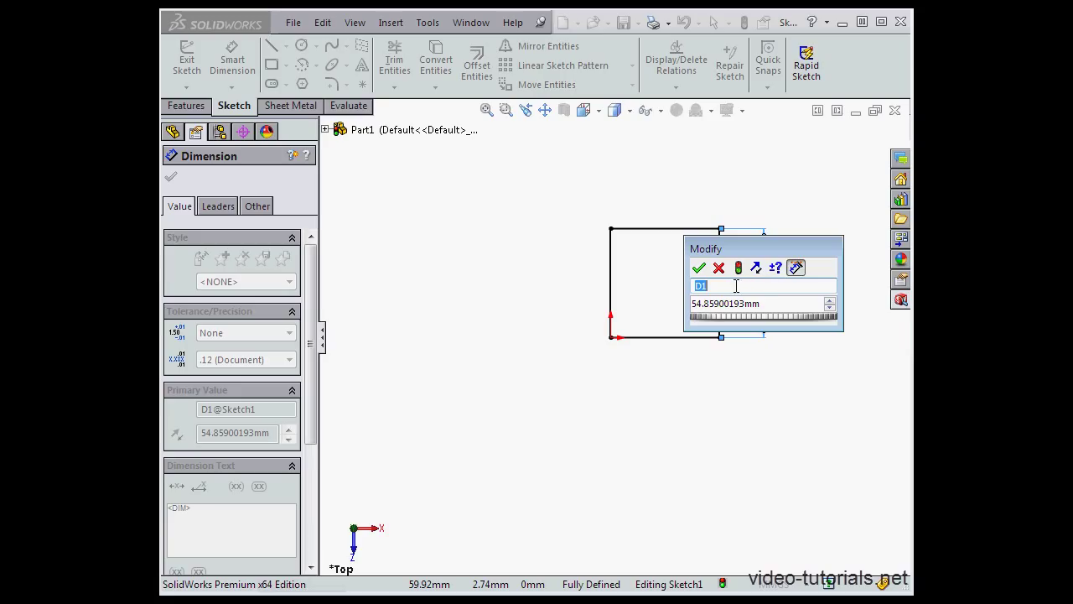
pyautogui.write('MyDim')
pyautogui.click(775, 303)
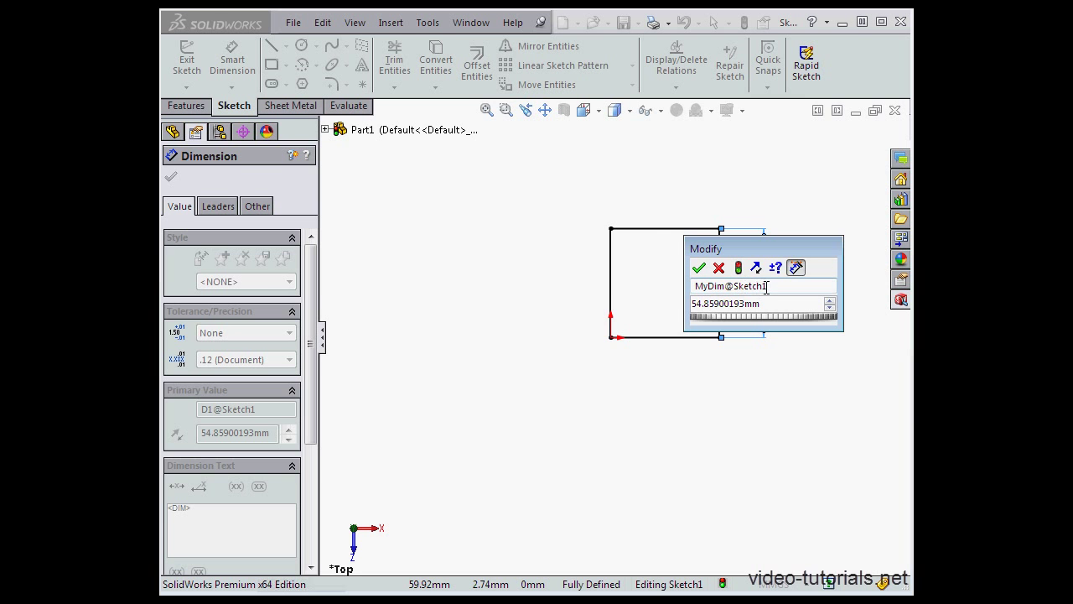
pyautogui.moveTo(778, 250)
pyautogui.mouseDown()
pyautogui.moveTo(735, 288)
pyautogui.moveTo(652, 254)
pyautogui.moveTo(503, 223)
pyautogui.mouseUp()
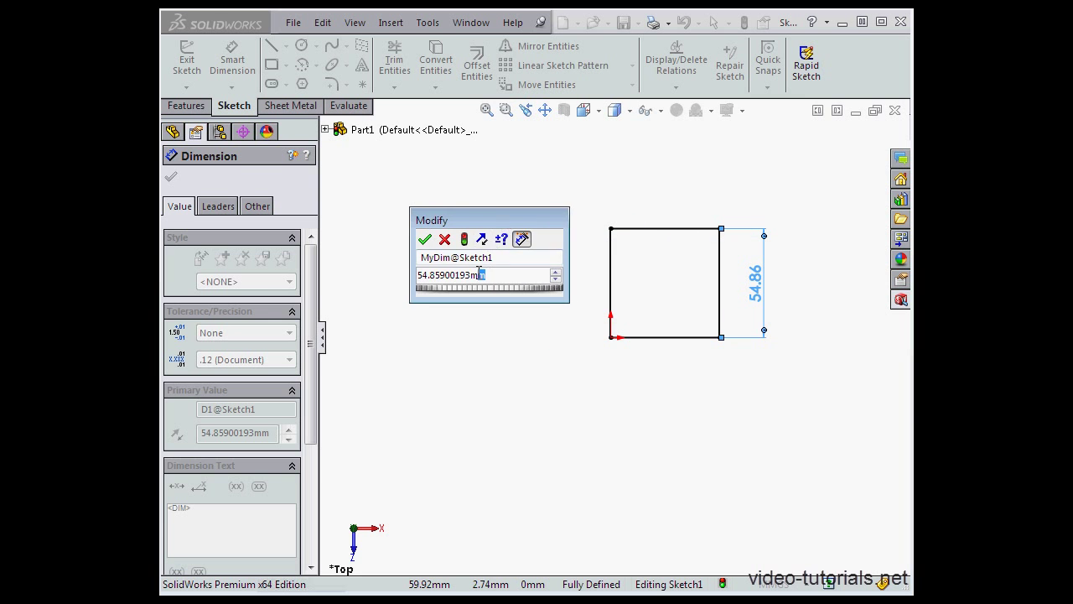
# Step: Enter 2in as MyDim's value and rebuild, making the side 50.80 mm
pyautogui.moveTo(480, 270); pyautogui.dragTo(415, 275)
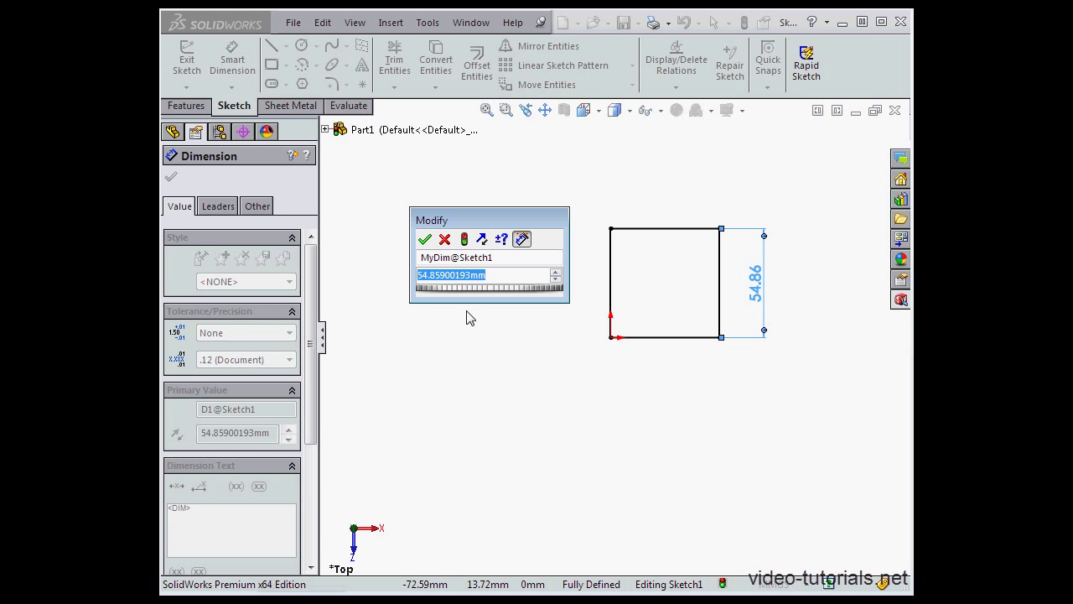
pyautogui.write('40')
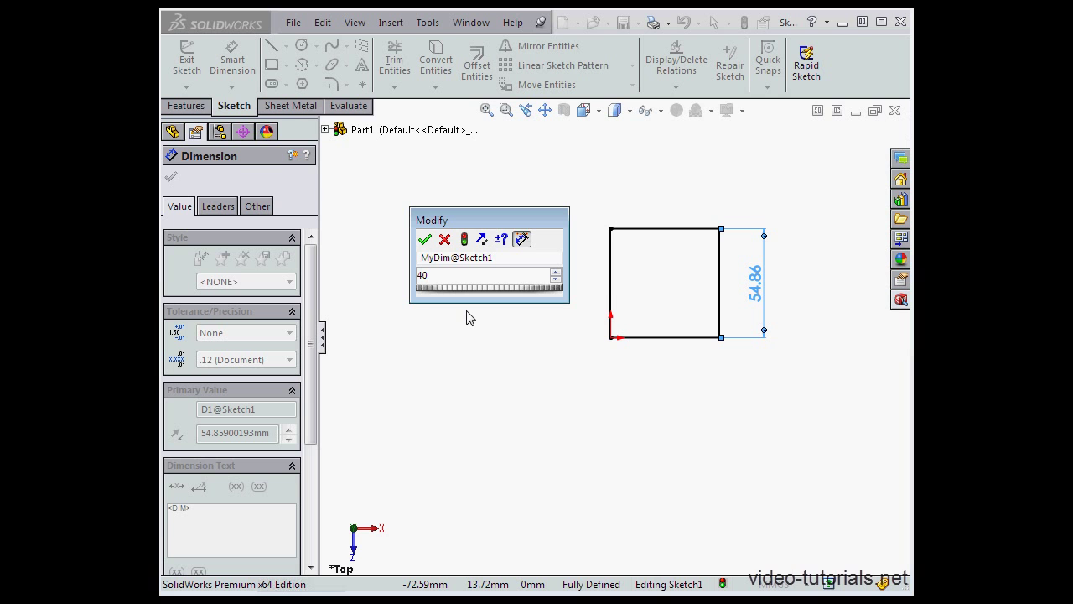
pyautogui.press('BackSpace')
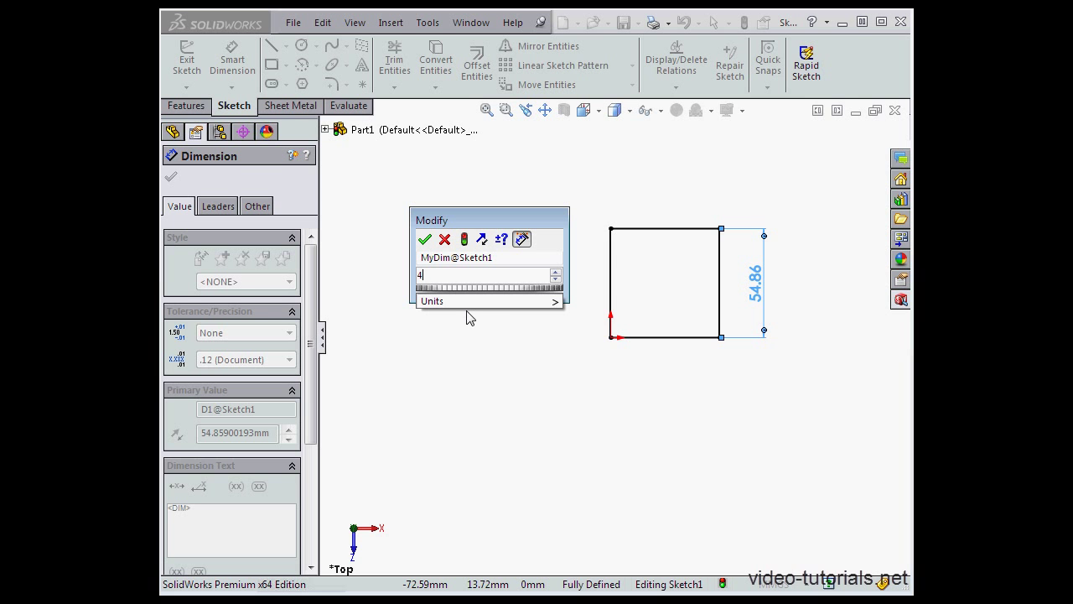
pyautogui.moveTo(559, 302)
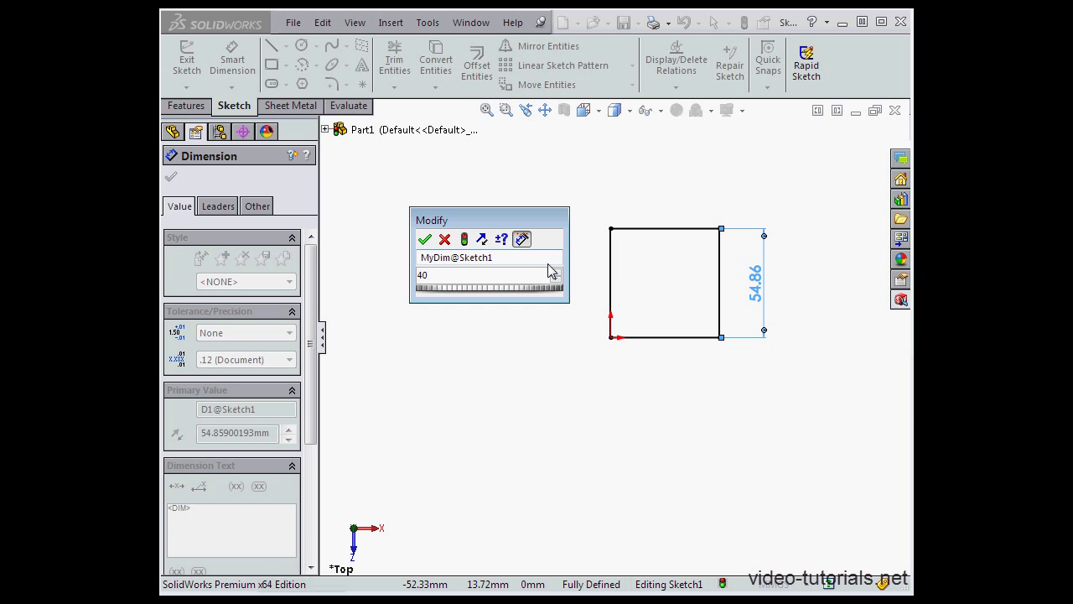
pyautogui.moveTo(456, 275); pyautogui.dragTo(420, 276)
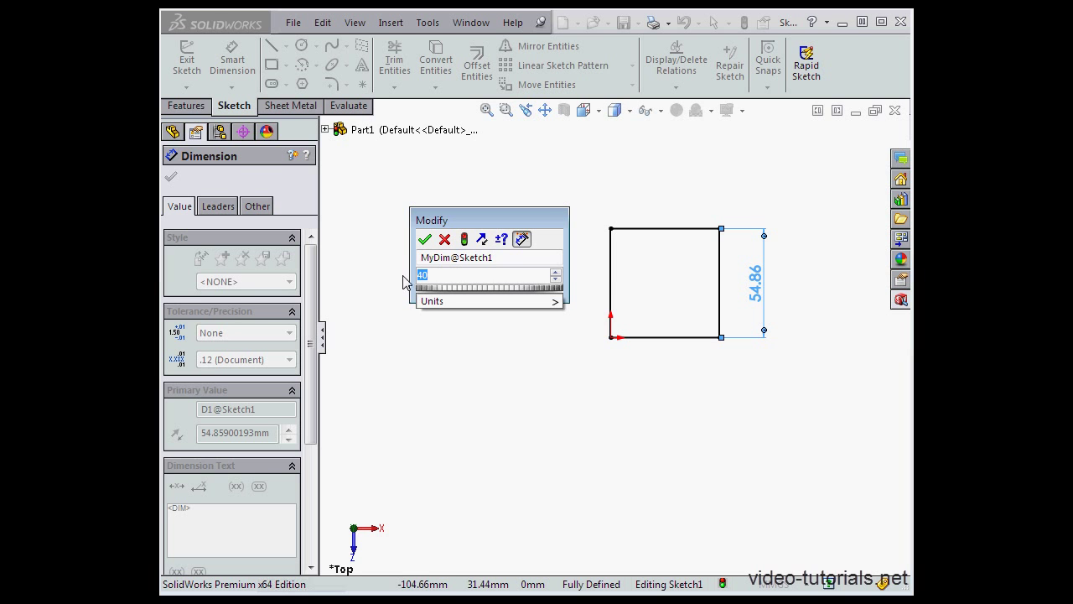
pyautogui.write('2in')
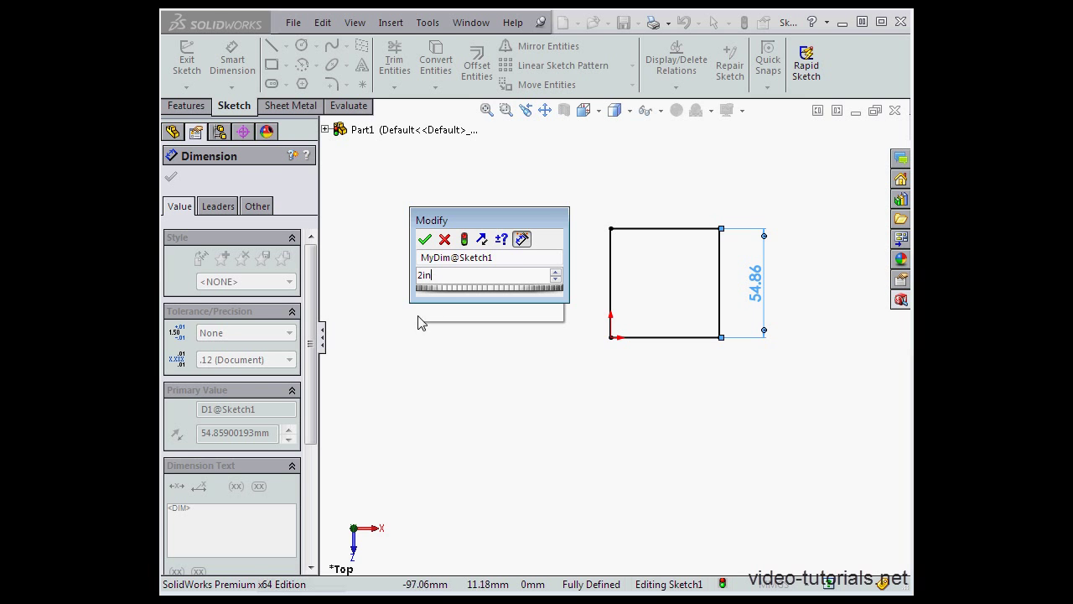
pyautogui.click(466, 241)
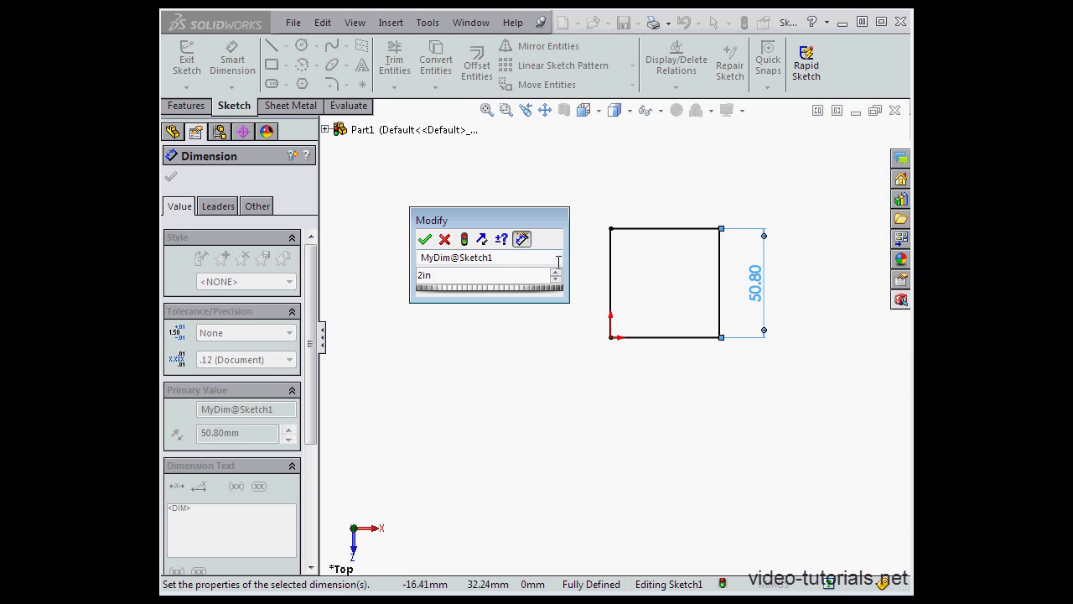
# Step: Try reversing the dimension direction and stepping the value, ending back at 50.80 mm
pyautogui.click(482, 240)
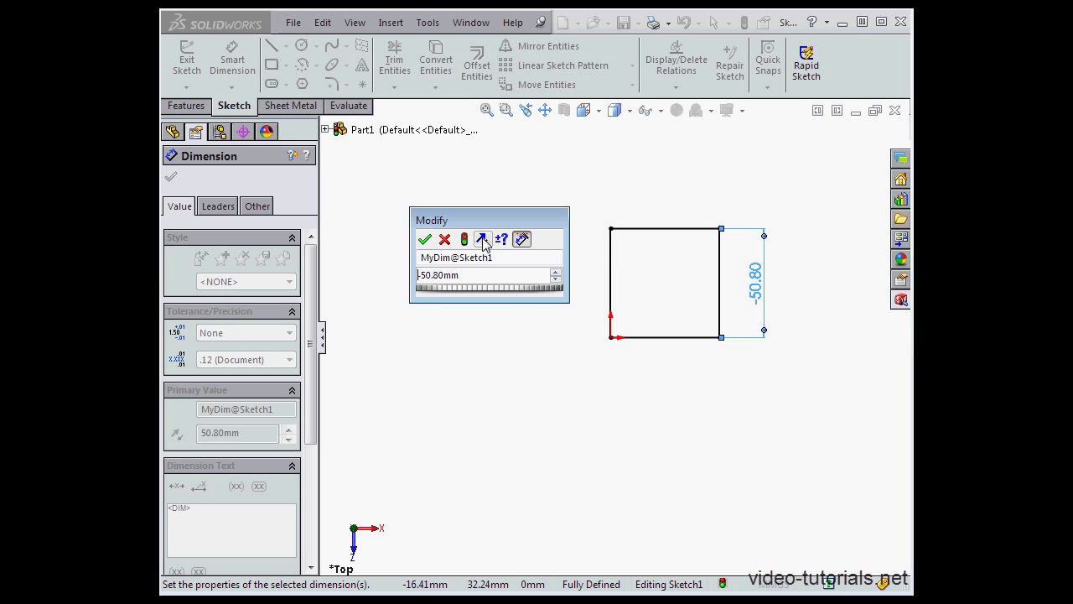
pyautogui.click(483, 241)
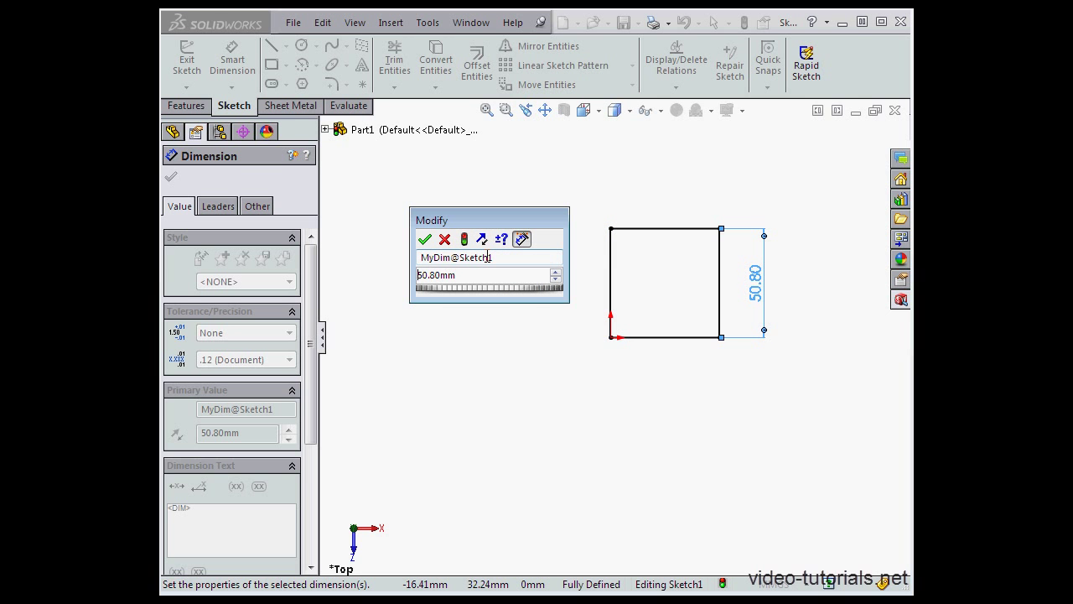
pyautogui.click(556, 279)
pyautogui.click(556, 274)
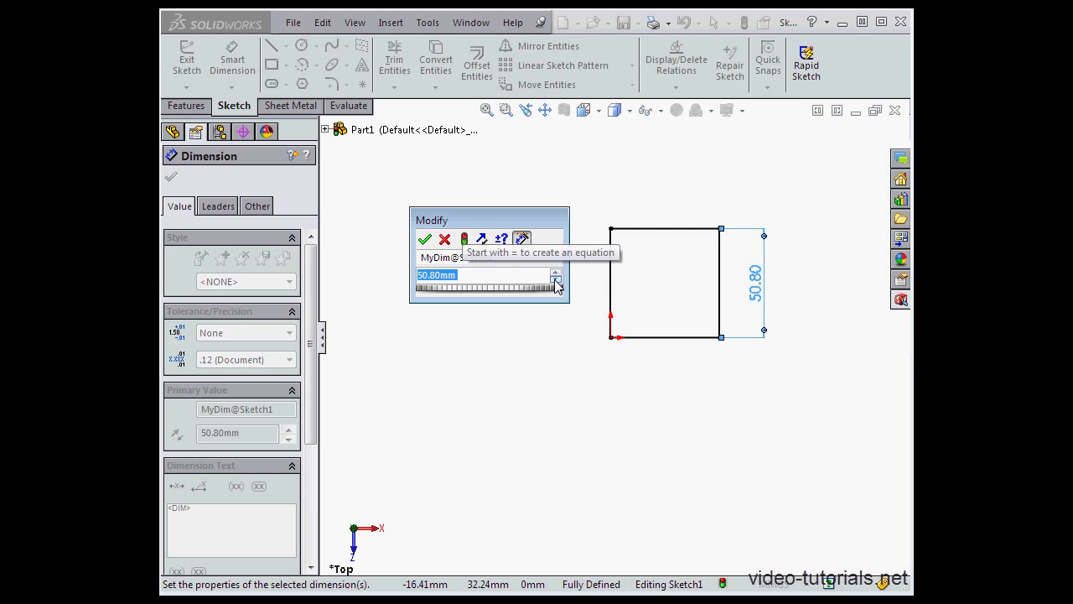
# Step: Set the dimension's spin increment to 5 mm
pyautogui.click(504, 241)
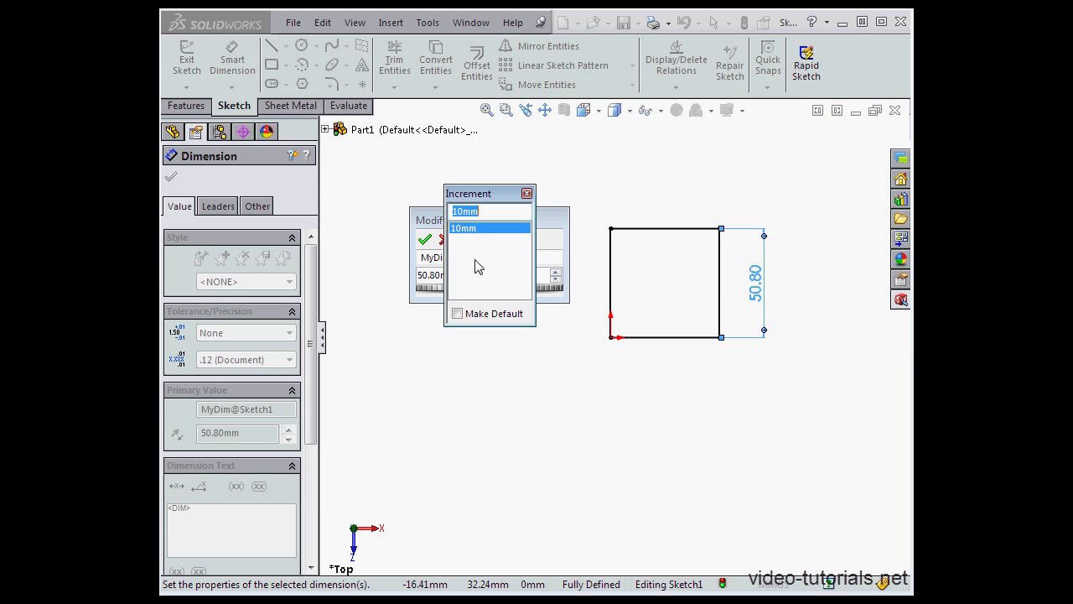
pyautogui.write('5')
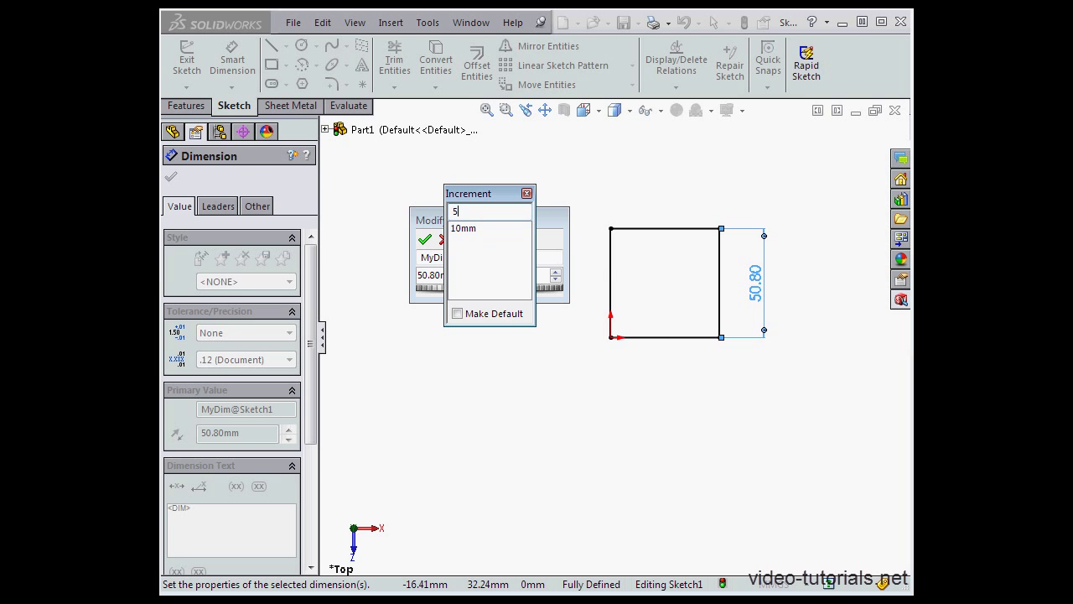
pyautogui.press('Return')
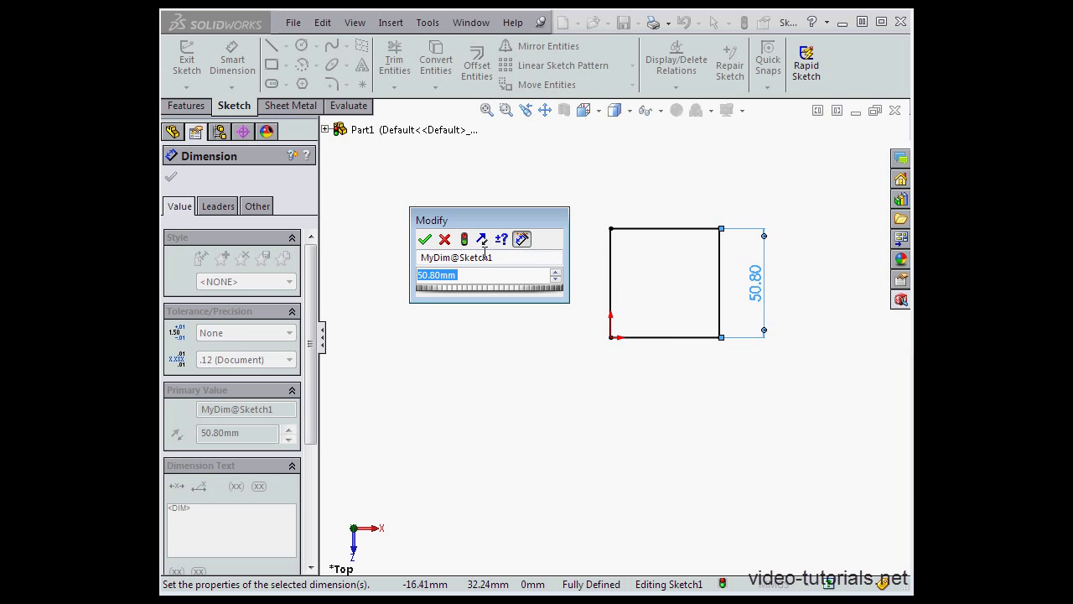
# Step: Step MyDim up and down by 5 mm, then roll it to 65.80 mm
pyautogui.click(555, 272)
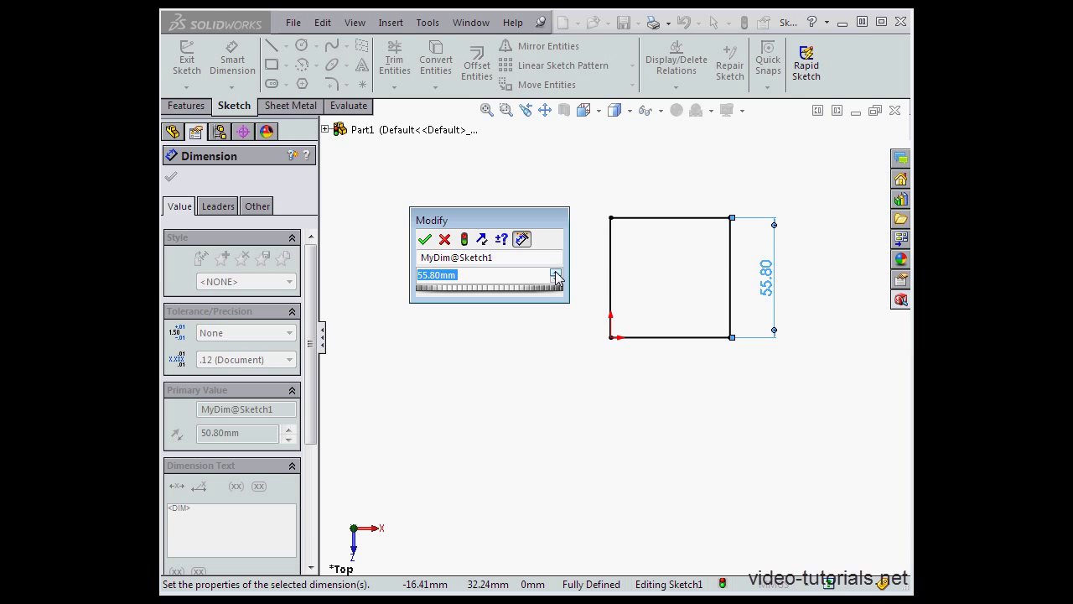
pyautogui.click(556, 273)
pyautogui.click(556, 280)
pyautogui.click(556, 281)
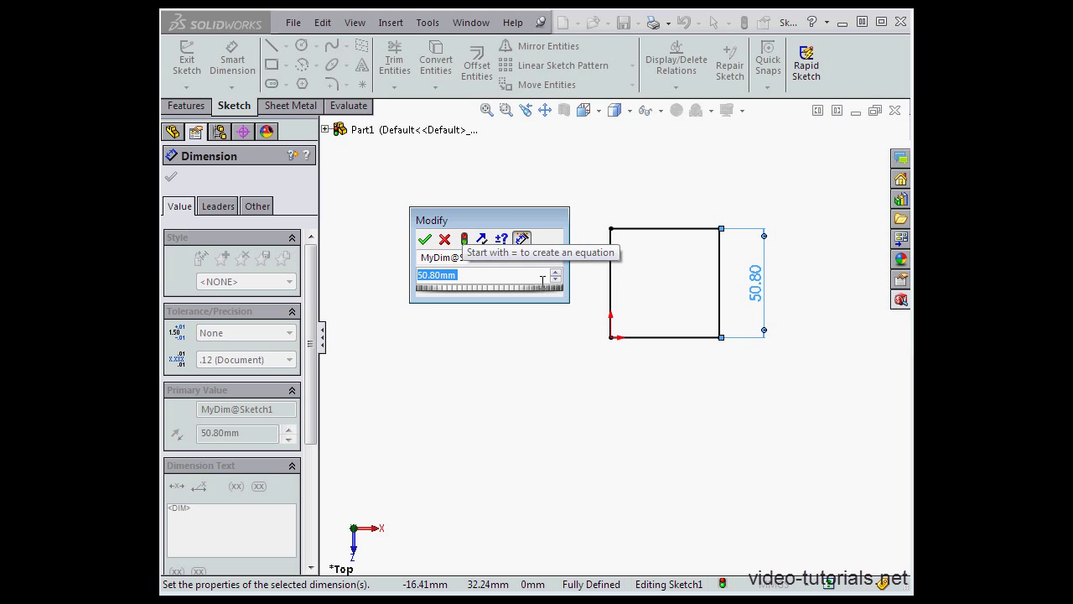
pyautogui.moveTo(435, 287); pyautogui.dragTo(444, 294)
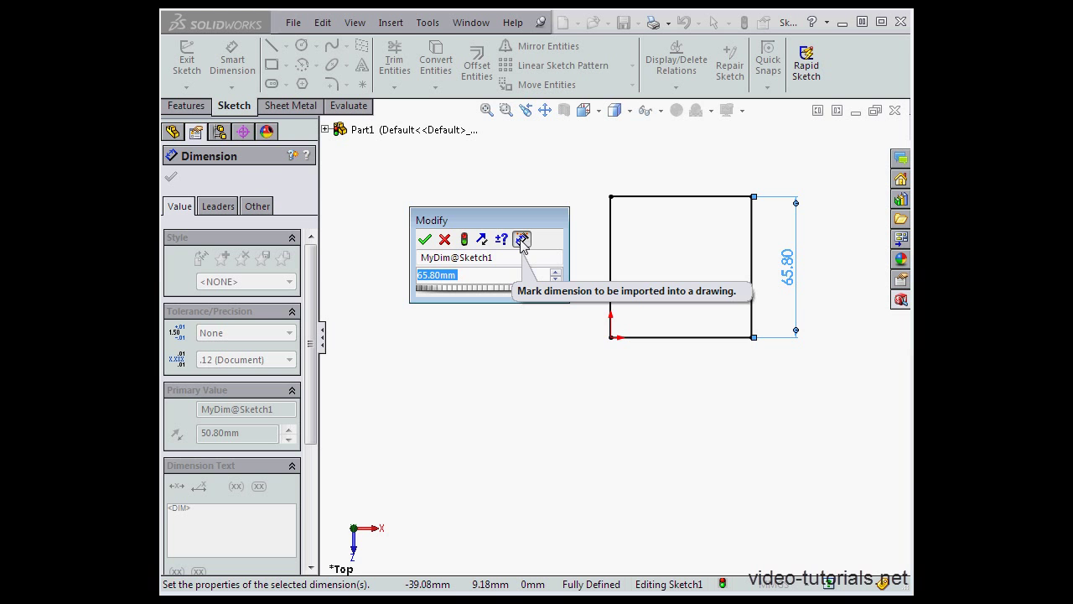
# Step: Accept MyDim at 65.80 mm, then reopen the dimension and accept it again
pyautogui.click(426, 242)
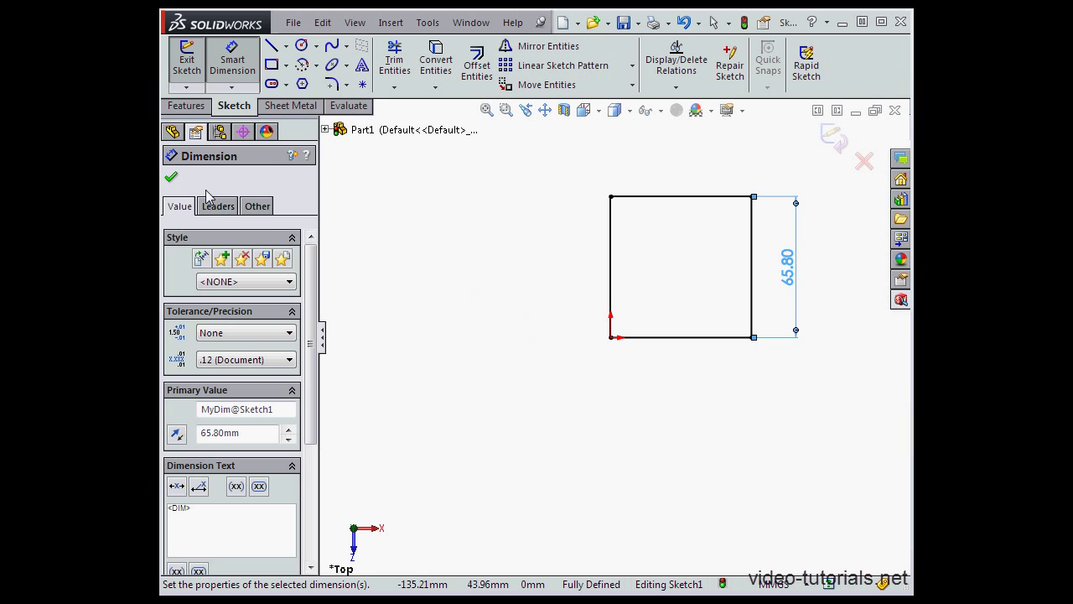
pyautogui.click(171, 177)
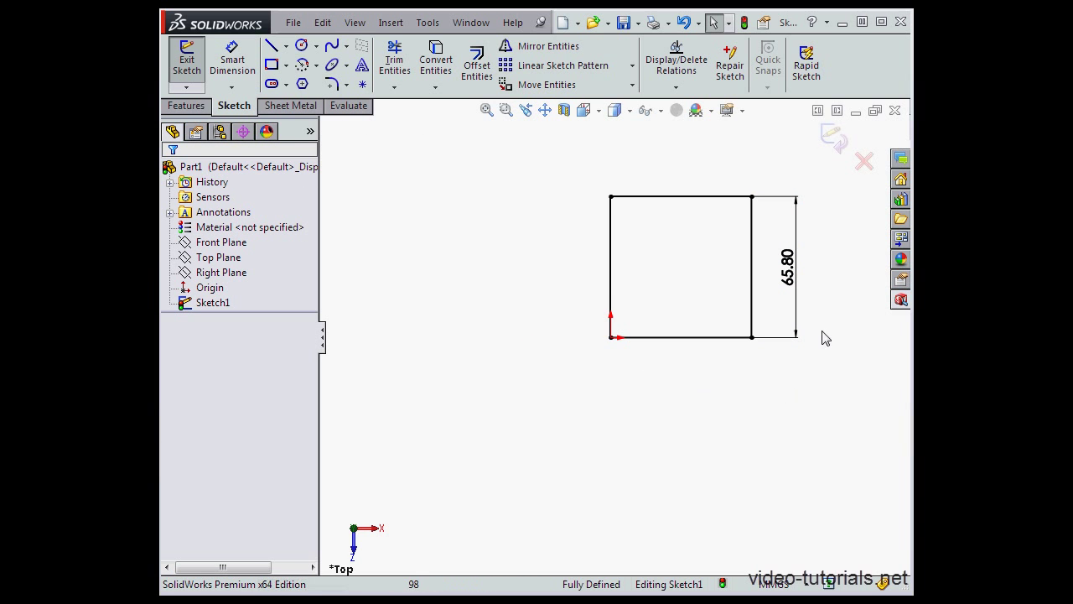
pyautogui.doubleClick(787, 261)
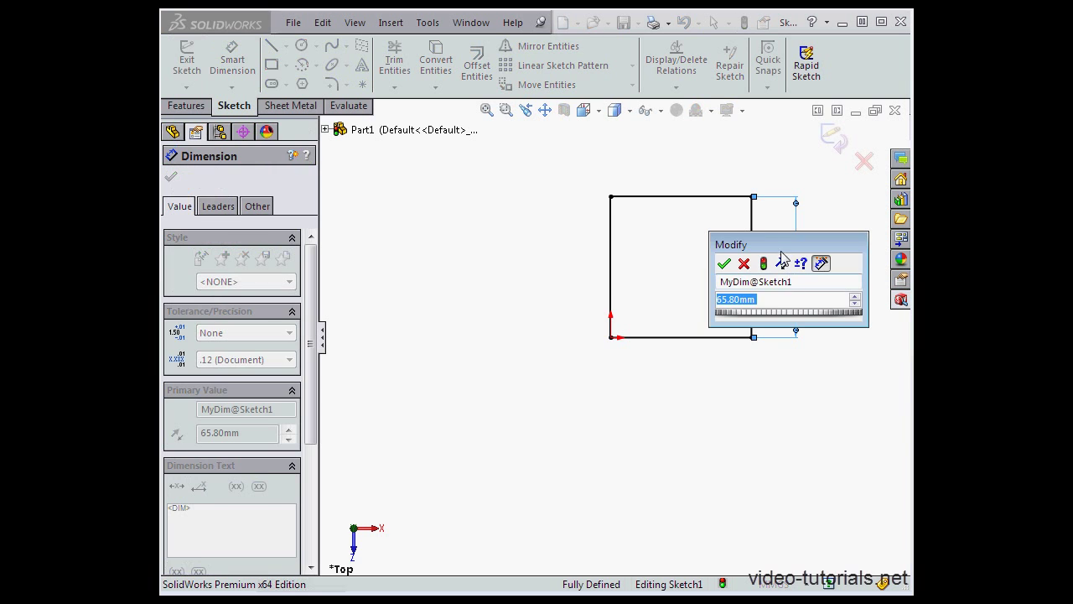
pyautogui.moveTo(781, 256); pyautogui.dragTo(713, 270)
pyautogui.click(667, 287)
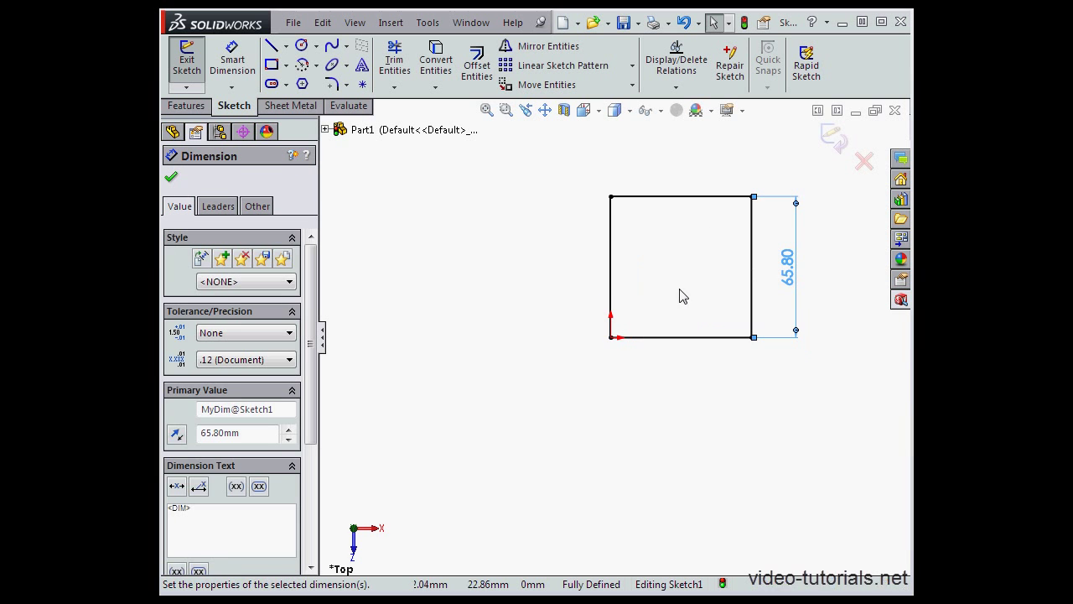